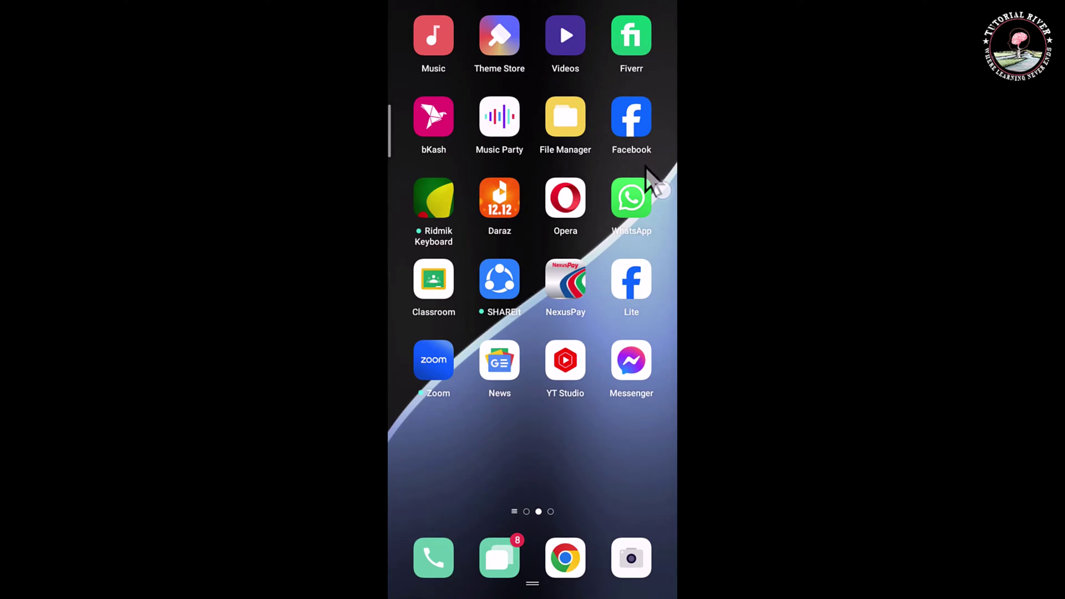
- Launch Facebook and open the hamburger Menu page
{"action": "left_click", "coordinate": [637, 154]}
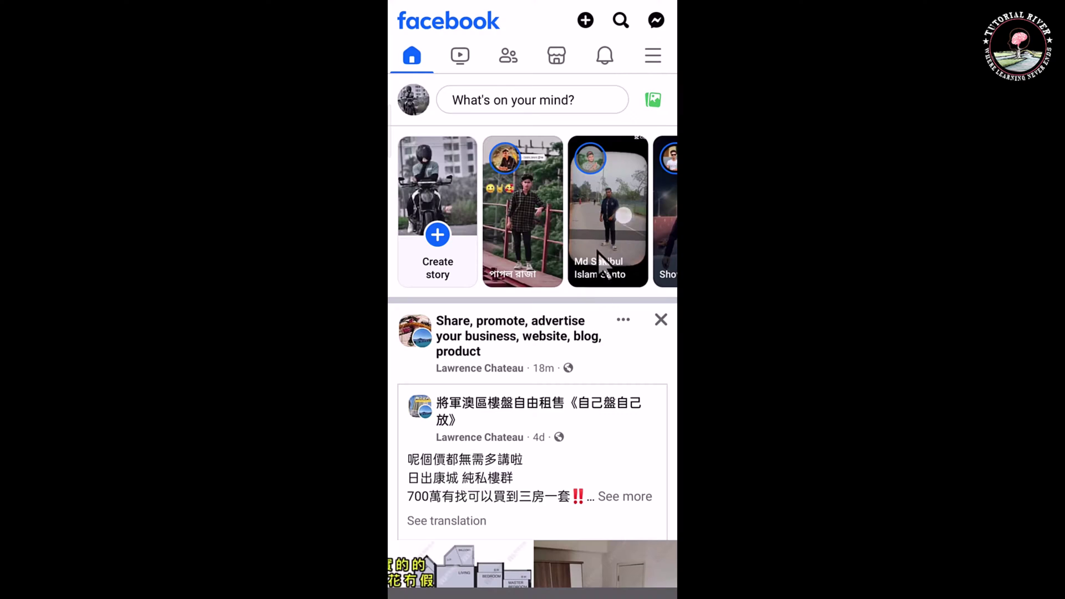
{"action": "left_click", "coordinate": [647, 70]}
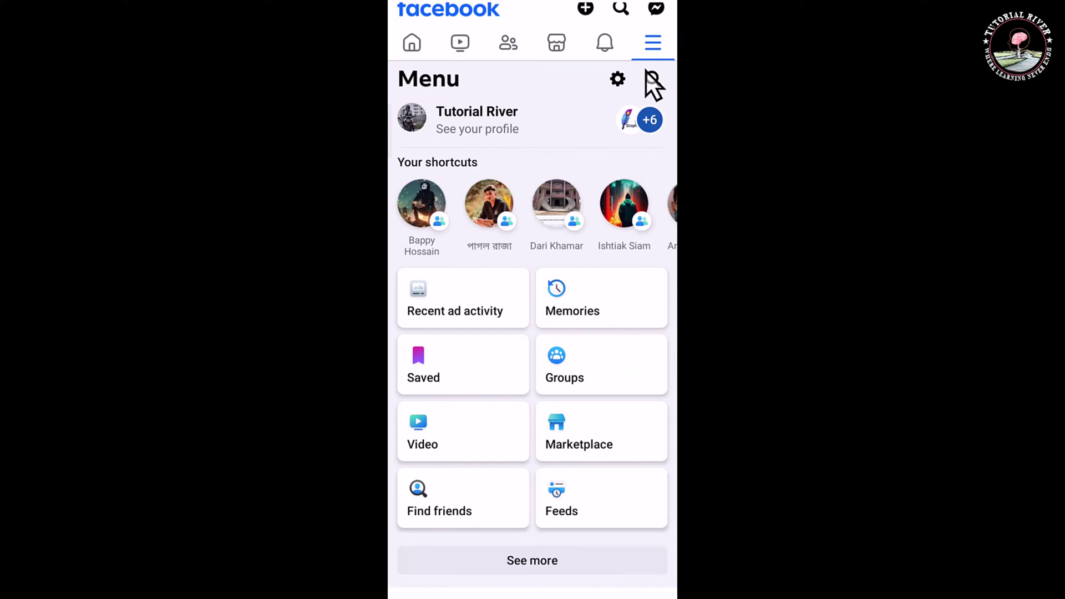
{"action": "left_click", "coordinate": [622, 96]}
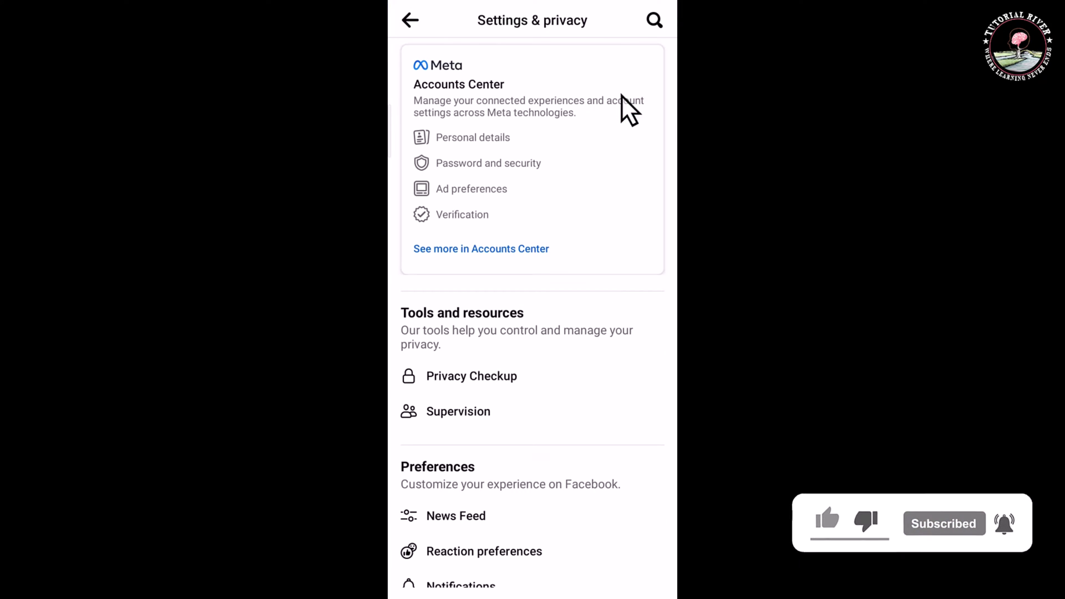
{"action": "scroll", "coordinate": [616, 261], "scroll_direction": "down", "scroll_amount": 4}
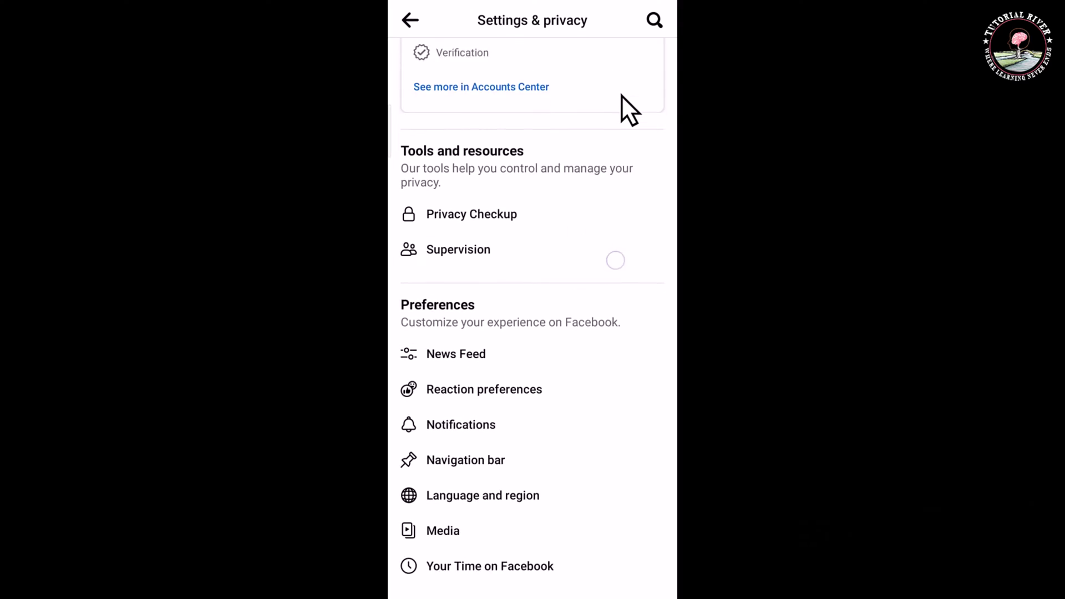
{"action": "scroll", "coordinate": [617, 270], "scroll_direction": "down", "scroll_amount": 3}
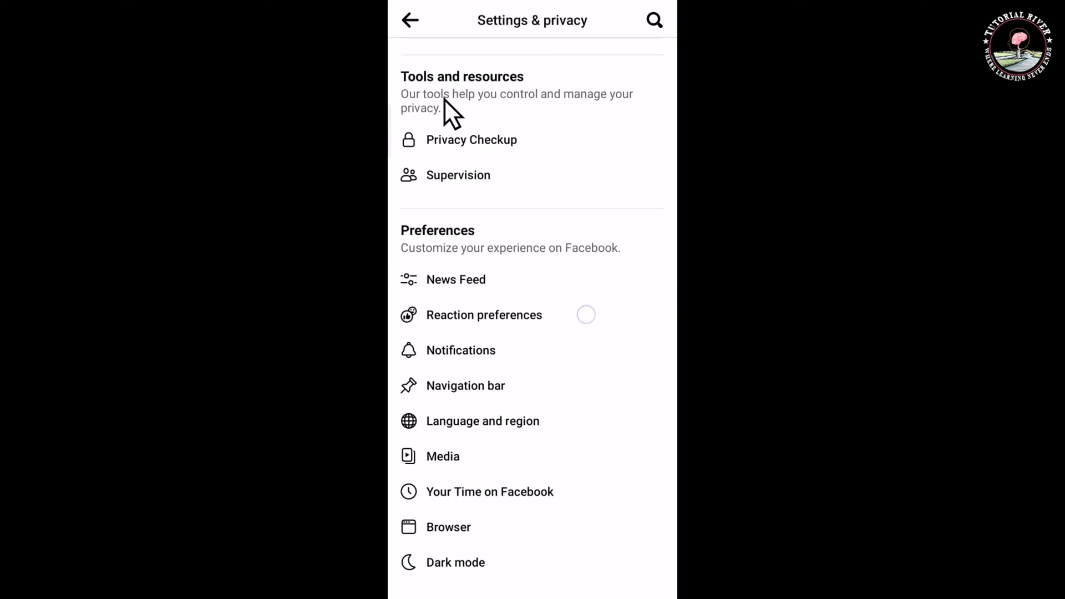
{"action": "scroll", "coordinate": [586, 313], "scroll_direction": "up", "scroll_amount": 3}
{"action": "scroll", "coordinate": [571, 408], "scroll_direction": "up", "scroll_amount": 1}
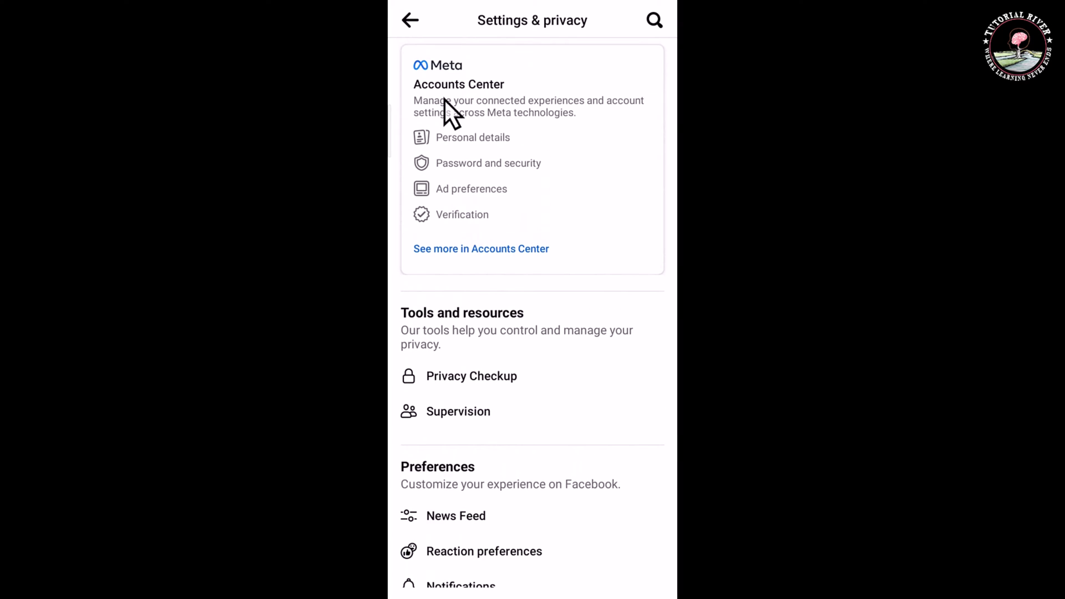
{"action": "key", "text": "Escape"}
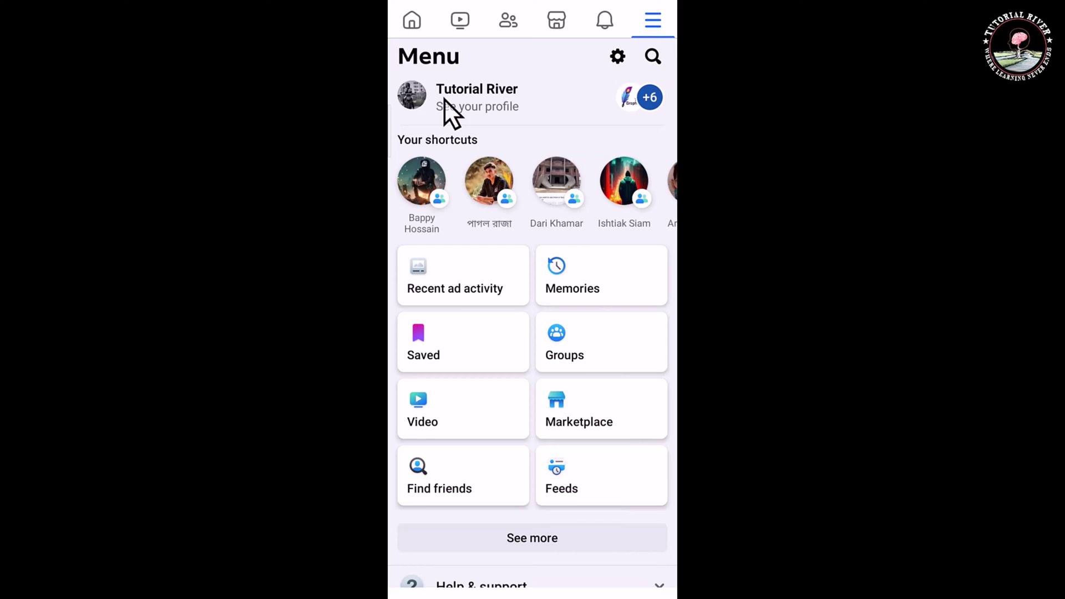
{"action": "scroll", "coordinate": [617, 65], "scroll_direction": "down", "scroll_amount": 2}
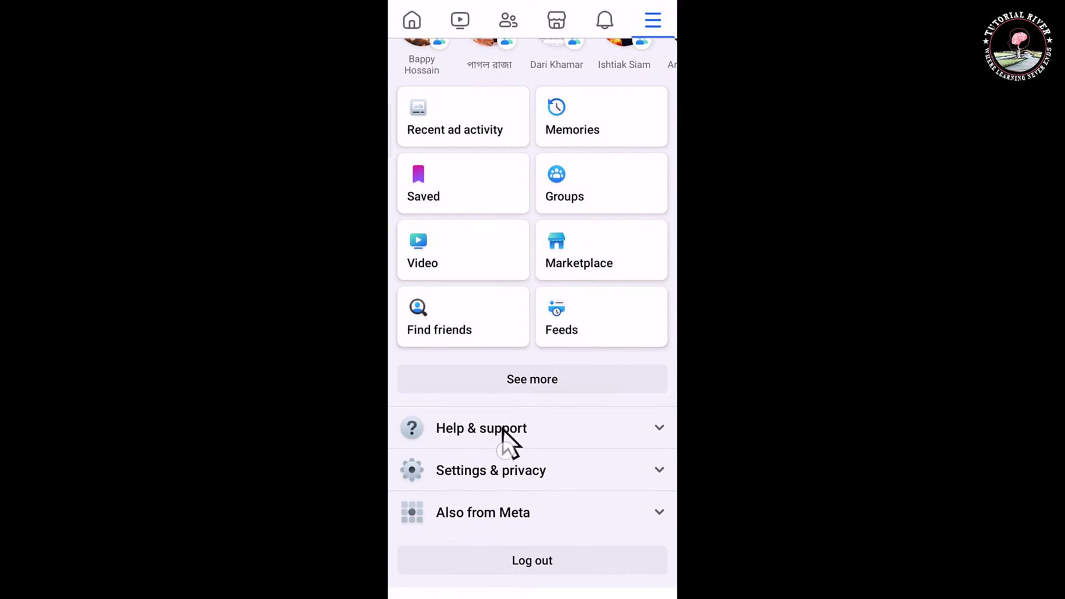
- Expand Help & support to show Help Center, Support Inbox and Report a problem
{"action": "left_click", "coordinate": [547, 435]}
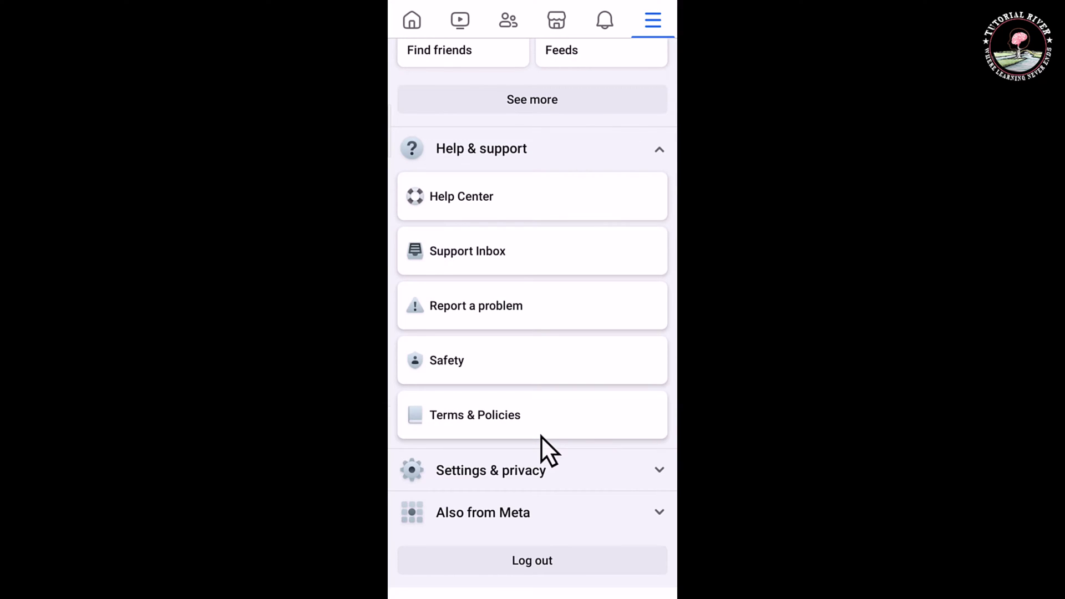
{"action": "left_click", "coordinate": [549, 306]}
- Choose Report a problem and continue to the Report technical problem page
{"action": "left_click", "coordinate": [559, 298]}
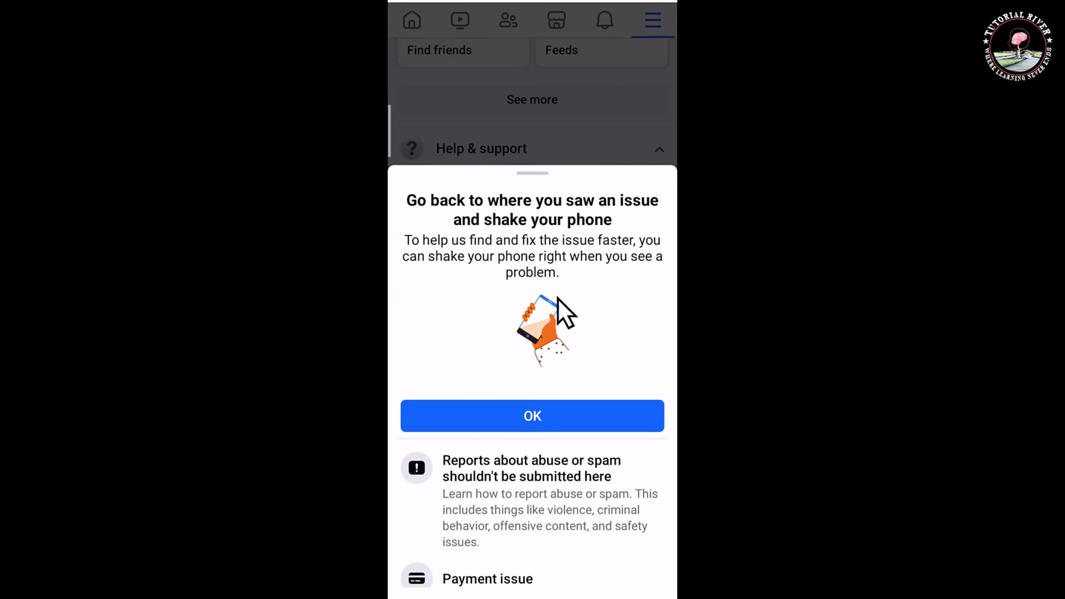
{"action": "scroll", "coordinate": [557, 297], "scroll_direction": "down", "scroll_amount": 3}
{"action": "scroll", "coordinate": [559, 297], "scroll_direction": "down", "scroll_amount": 2}
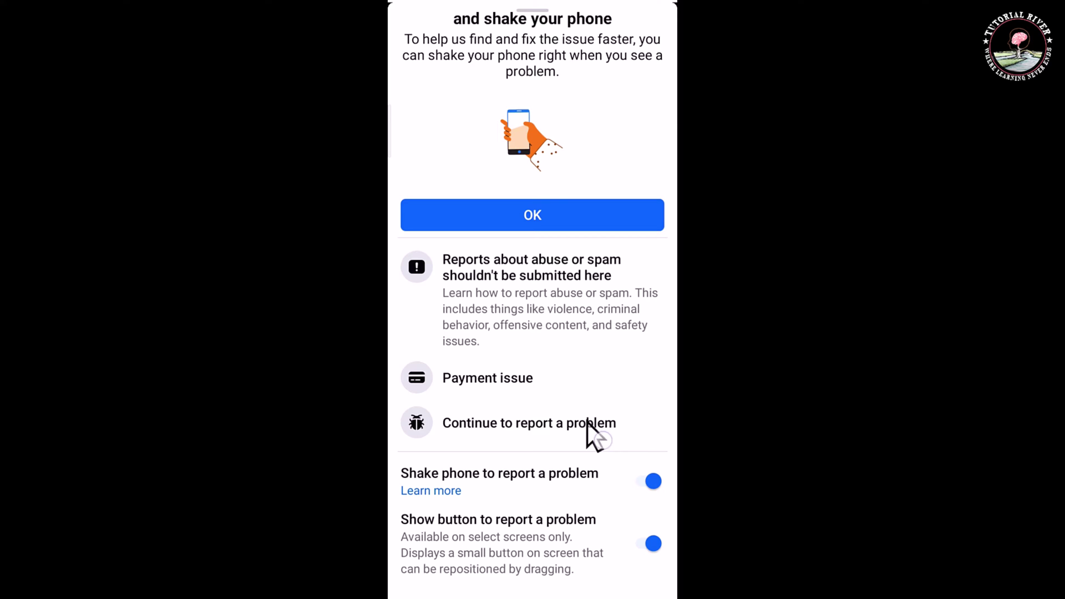
{"action": "left_click", "coordinate": [534, 431]}
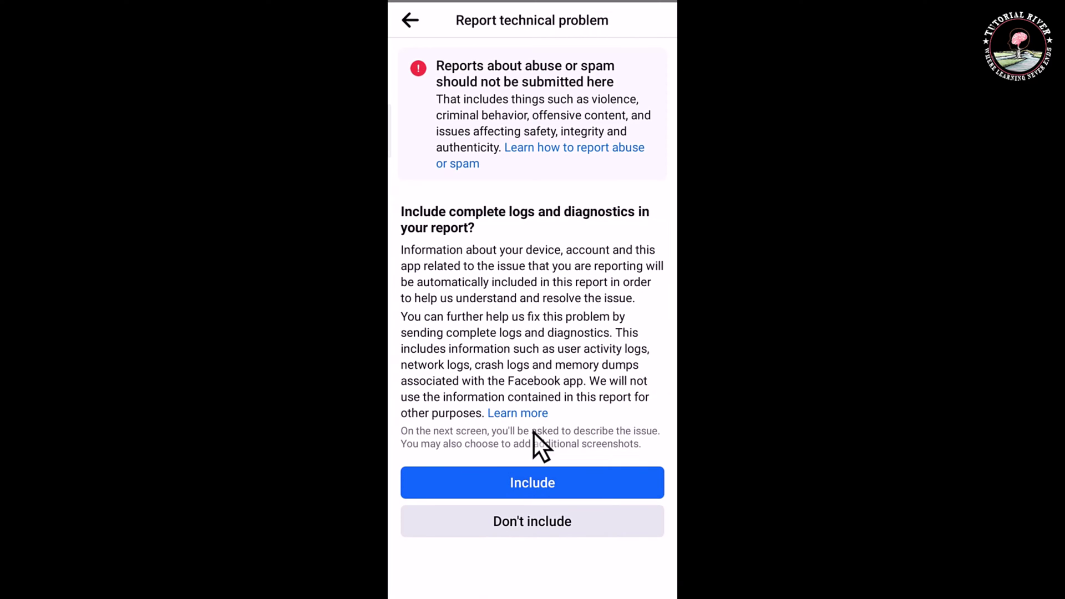
- Include complete logs and diagnostics, and pick Feed as the affected product
{"action": "left_click", "coordinate": [543, 489]}
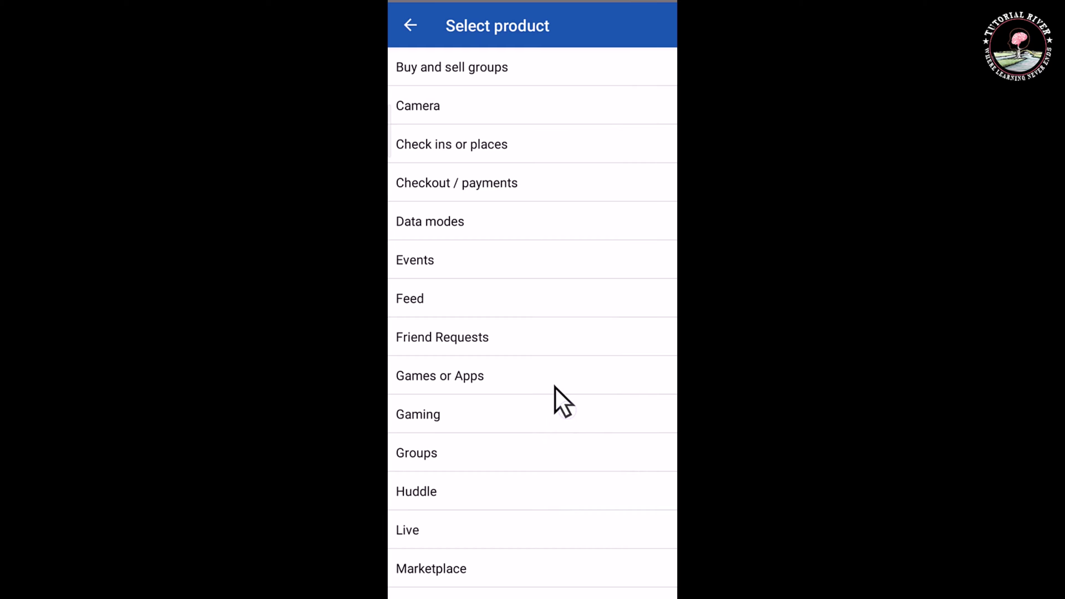
{"action": "scroll", "coordinate": [555, 386], "scroll_direction": "down", "scroll_amount": 1}
{"action": "scroll", "coordinate": [555, 386], "scroll_direction": "down", "scroll_amount": 4}
{"action": "scroll", "coordinate": [555, 386], "scroll_direction": "down", "scroll_amount": 1}
{"action": "scroll", "coordinate": [554, 387], "scroll_direction": "down", "scroll_amount": 3}
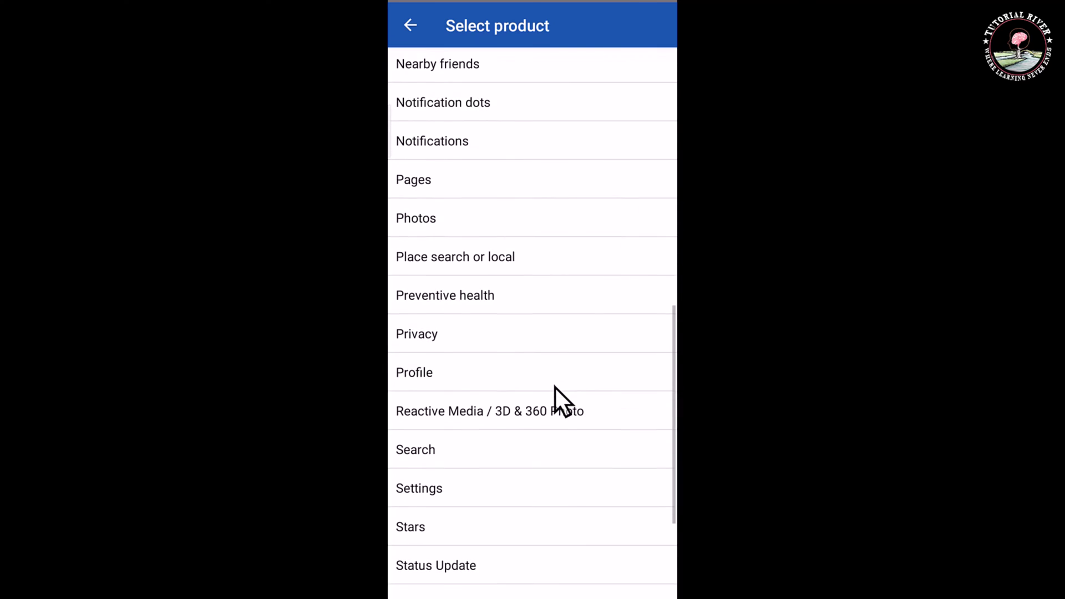
{"action": "scroll", "coordinate": [555, 386], "scroll_direction": "down", "scroll_amount": 1}
{"action": "scroll", "coordinate": [554, 387], "scroll_direction": "down", "scroll_amount": 2}
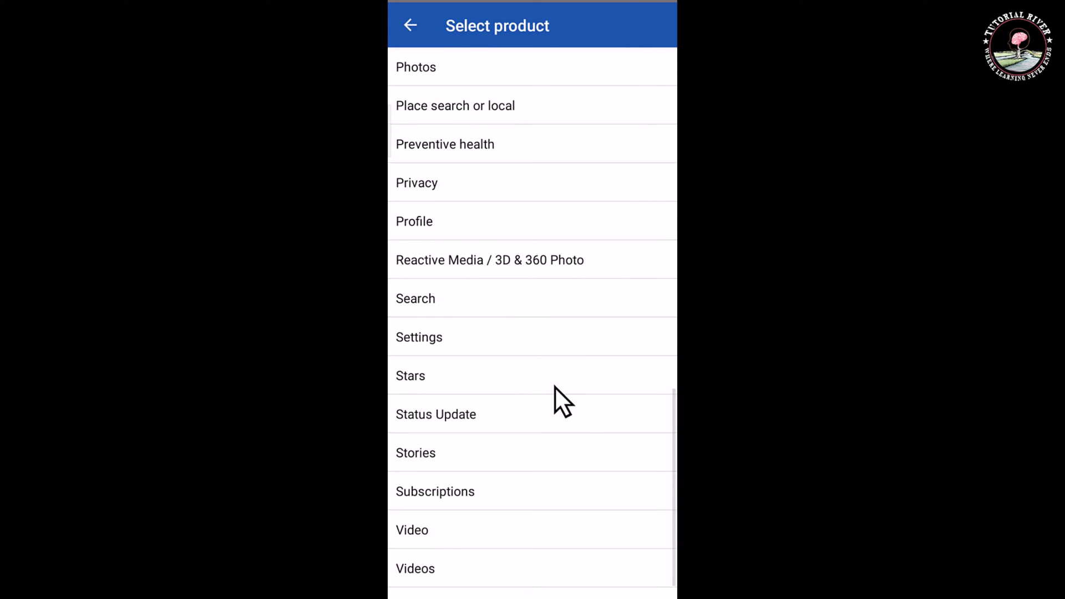
{"action": "scroll", "coordinate": [555, 386], "scroll_direction": "up", "scroll_amount": 2}
{"action": "scroll", "coordinate": [555, 386], "scroll_direction": "up", "scroll_amount": 1}
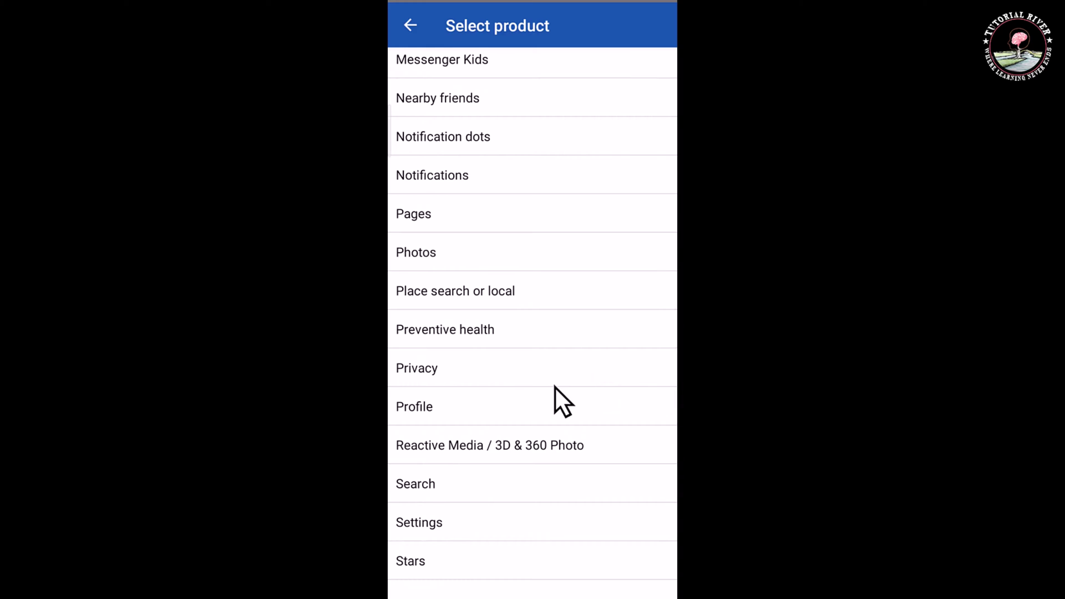
{"action": "scroll", "coordinate": [554, 386], "scroll_direction": "up", "scroll_amount": 2}
{"action": "scroll", "coordinate": [555, 387], "scroll_direction": "up", "scroll_amount": 1}
{"action": "scroll", "coordinate": [555, 387], "scroll_direction": "up", "scroll_amount": 2}
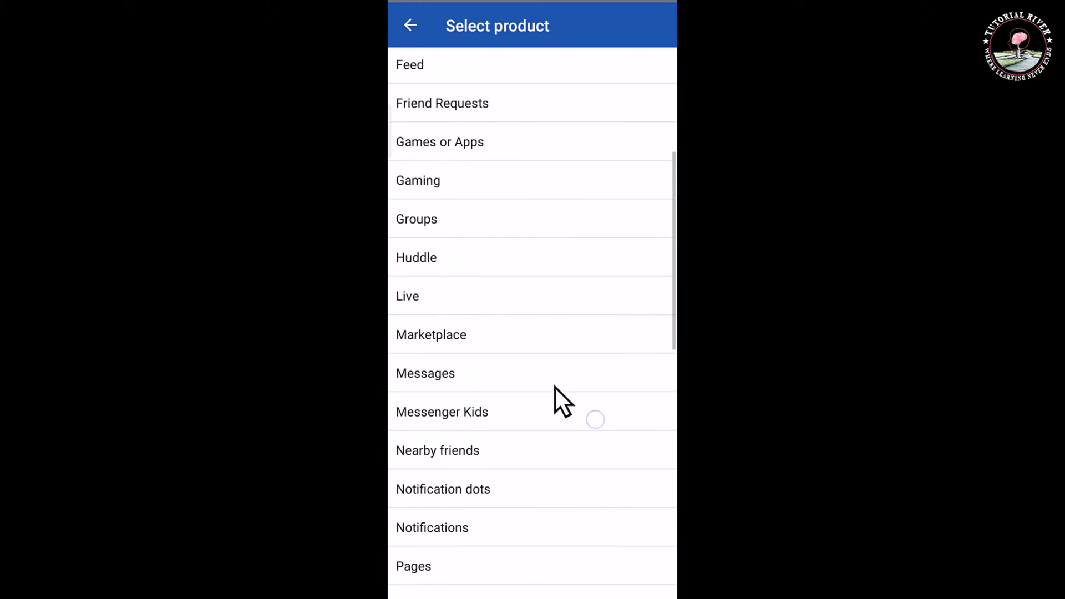
{"action": "scroll", "coordinate": [555, 386], "scroll_direction": "up", "scroll_amount": 1}
{"action": "scroll", "coordinate": [554, 386], "scroll_direction": "up", "scroll_amount": 1}
{"action": "scroll", "coordinate": [555, 386], "scroll_direction": "up", "scroll_amount": 1}
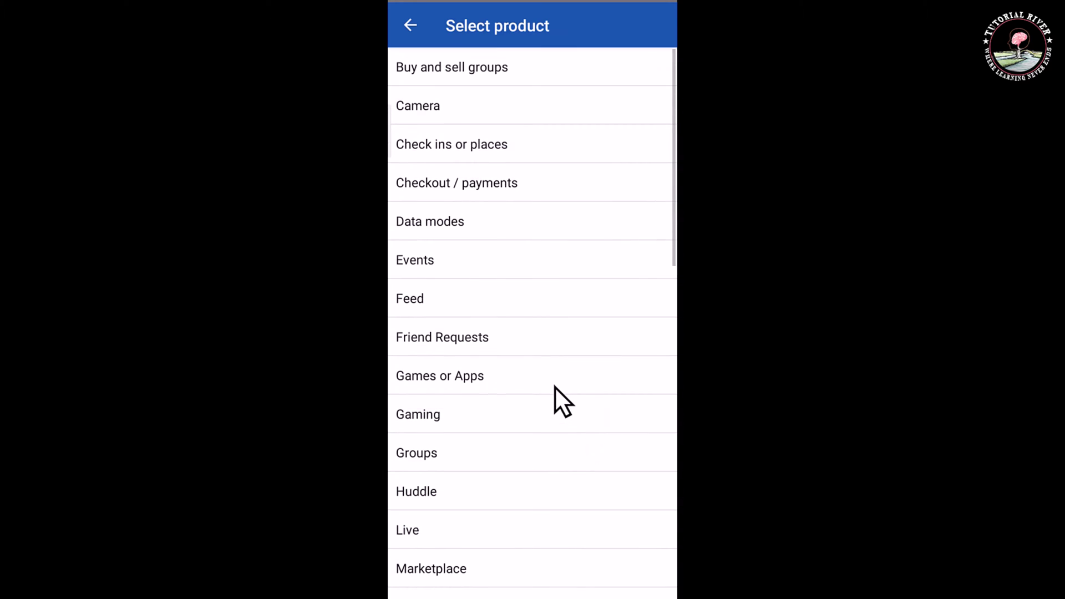
{"action": "left_click", "coordinate": [459, 297]}
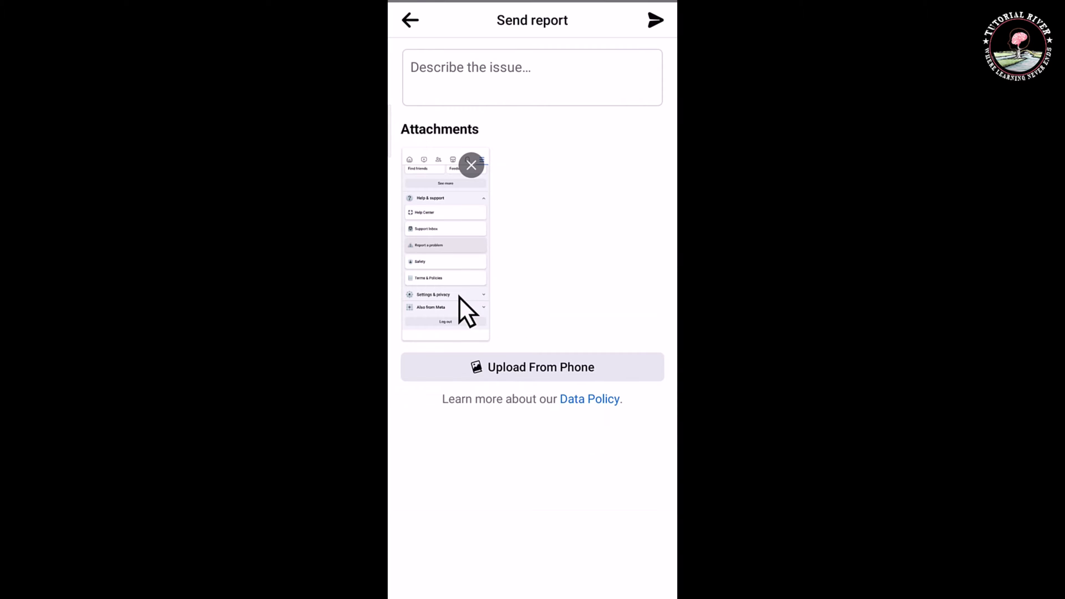
- Describe the issue as the navigation bar not showing and send the report
{"action": "left_click", "coordinate": [508, 74]}
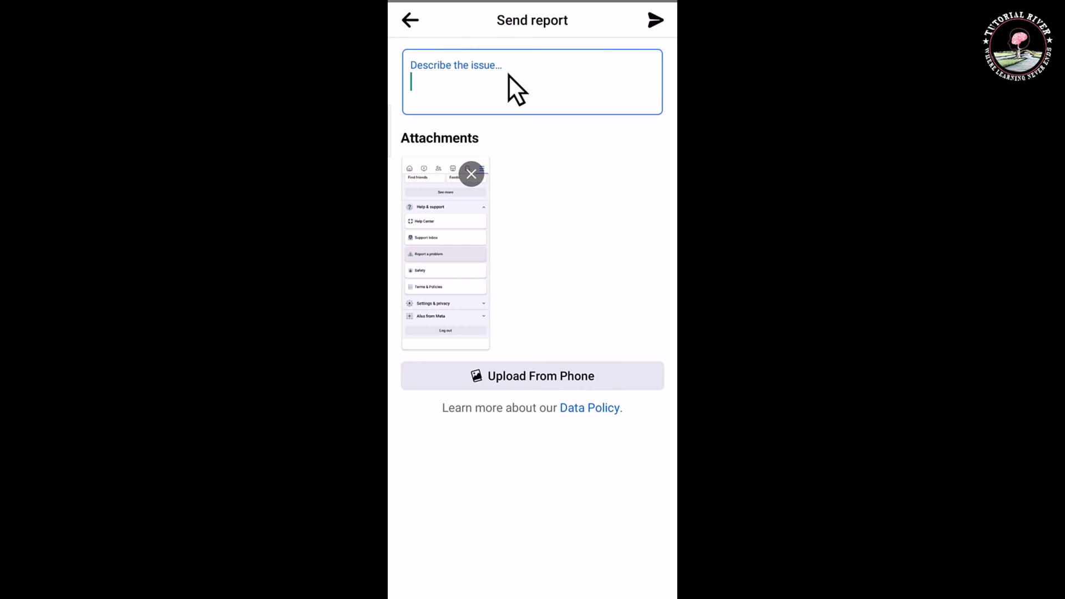
{"action": "type", "text": "Hello My Facebook team, My facebook account navigation bar not showing right now.please fixed this issue.  Regards."}
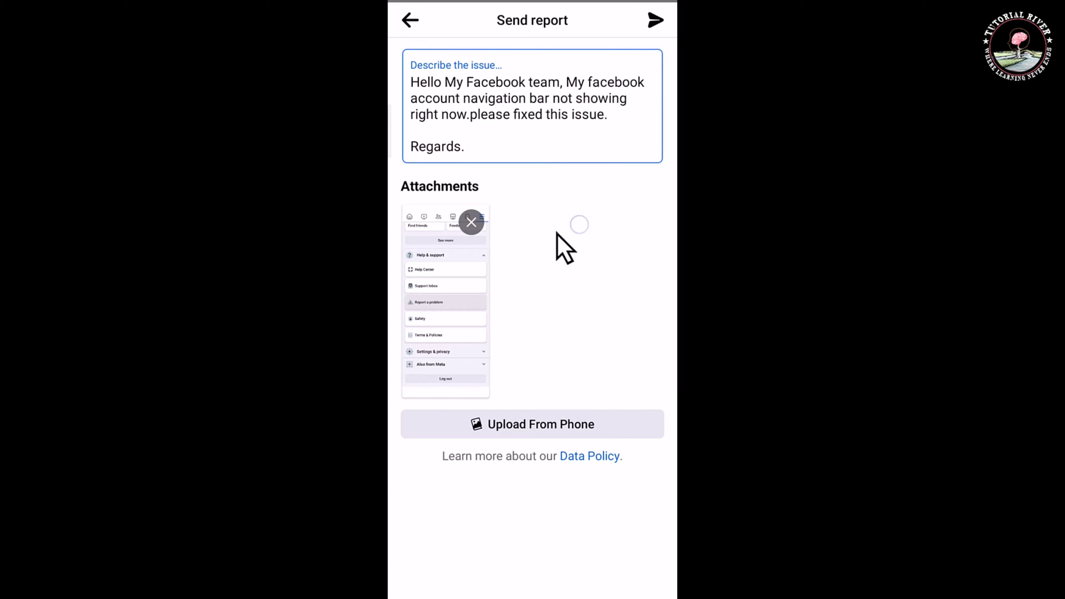
{"action": "left_click", "coordinate": [646, 39]}
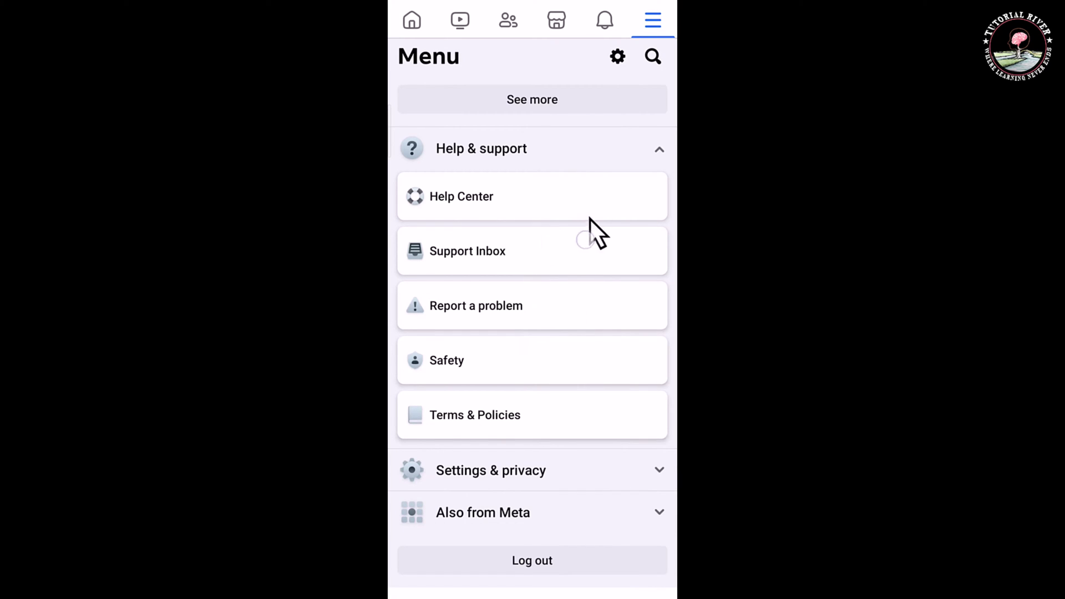
{"action": "left_click", "coordinate": [606, 246]}
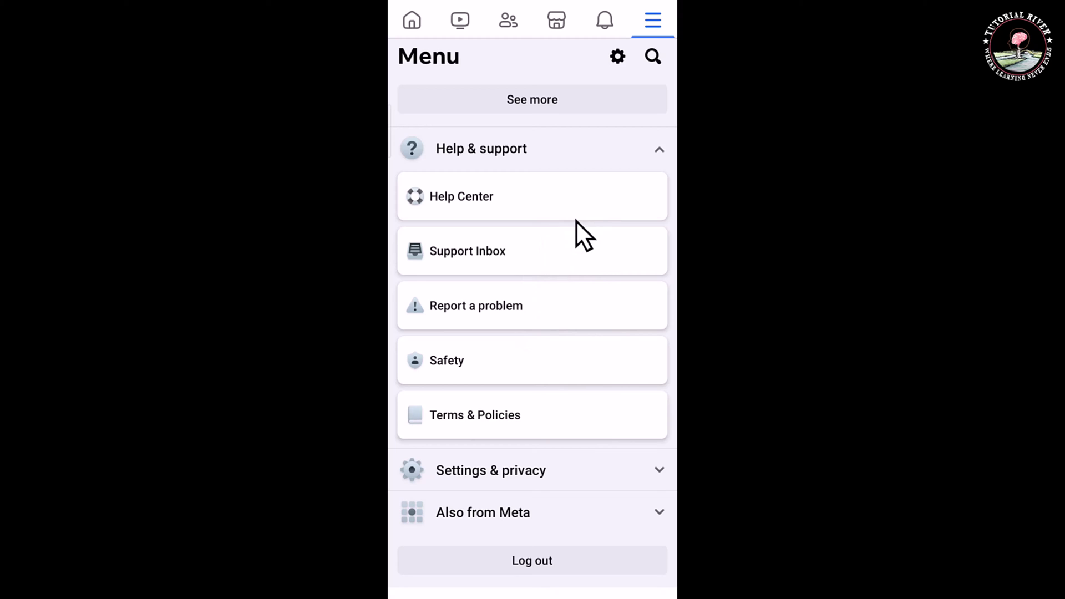